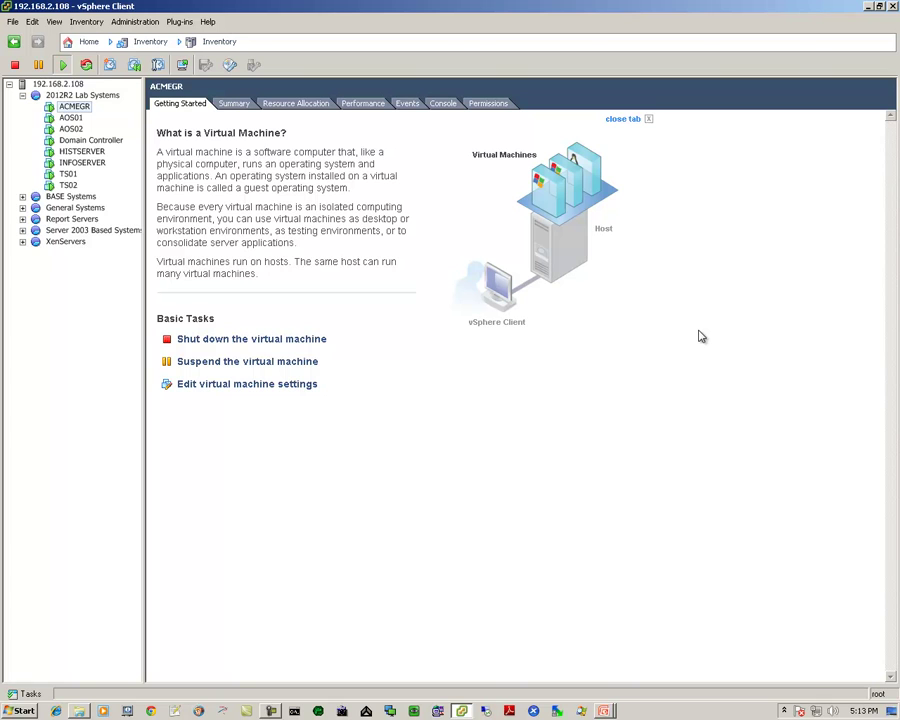
# Step: Open the ACMEGR virtual machine's console and switch it to full screen
pyautogui.click(82, 162)
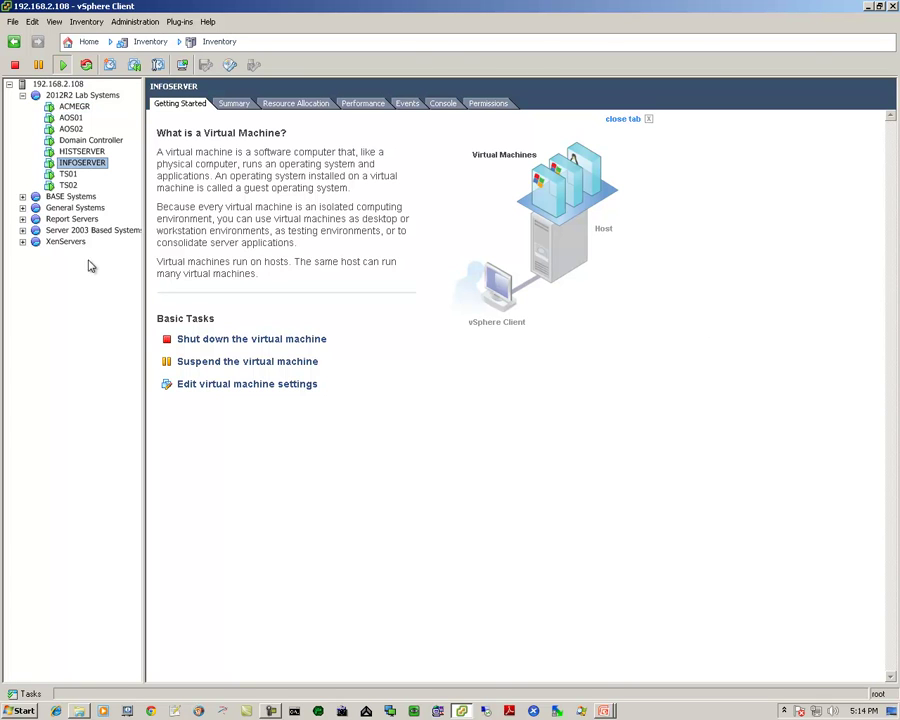
pyautogui.click(73, 106)
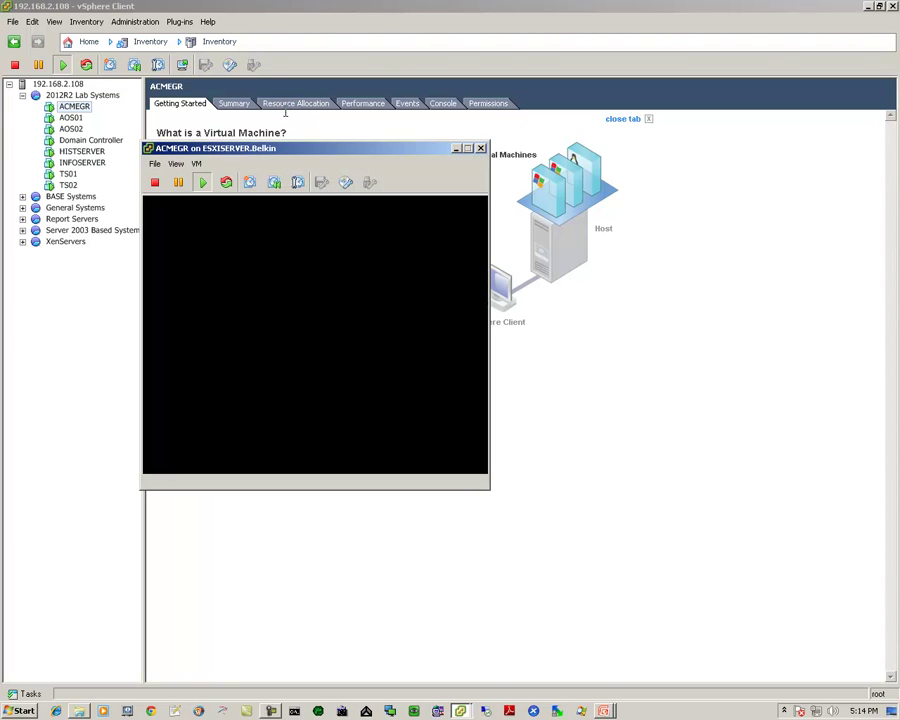
pyautogui.click(175, 164)
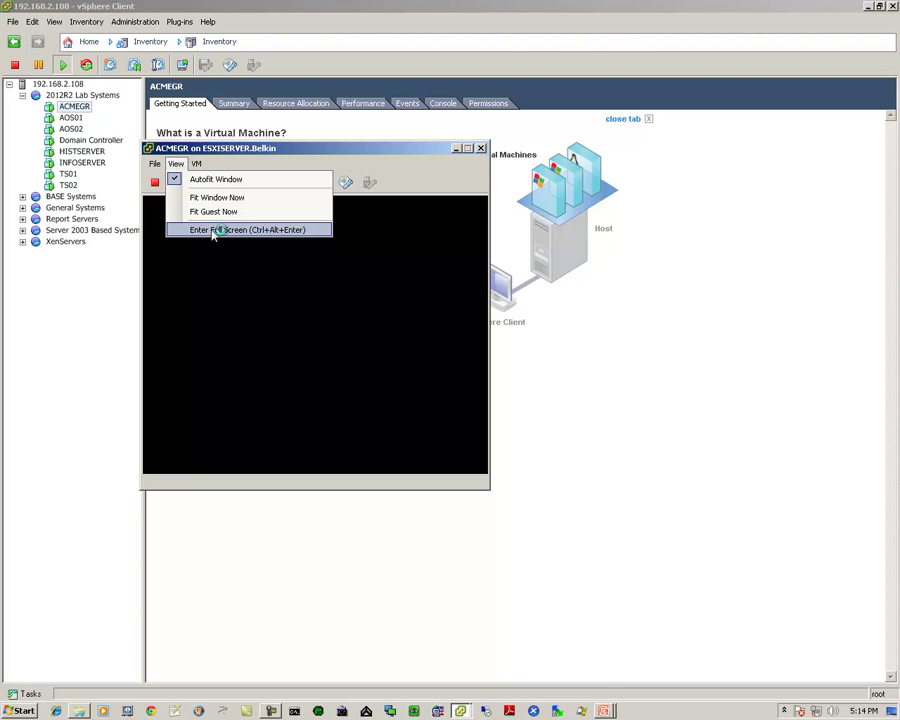
pyautogui.click(216, 232)
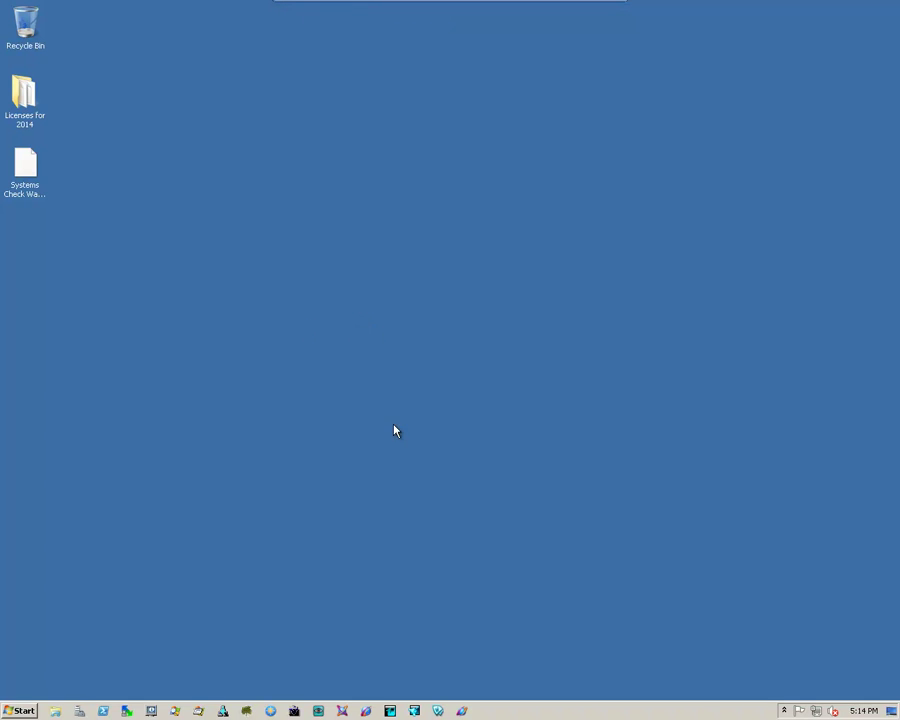
# Step: Start ArchestrA IDE, connect to ACME_Factory, and expand the AS02 and AS01 platforms
pyautogui.click(343, 710)
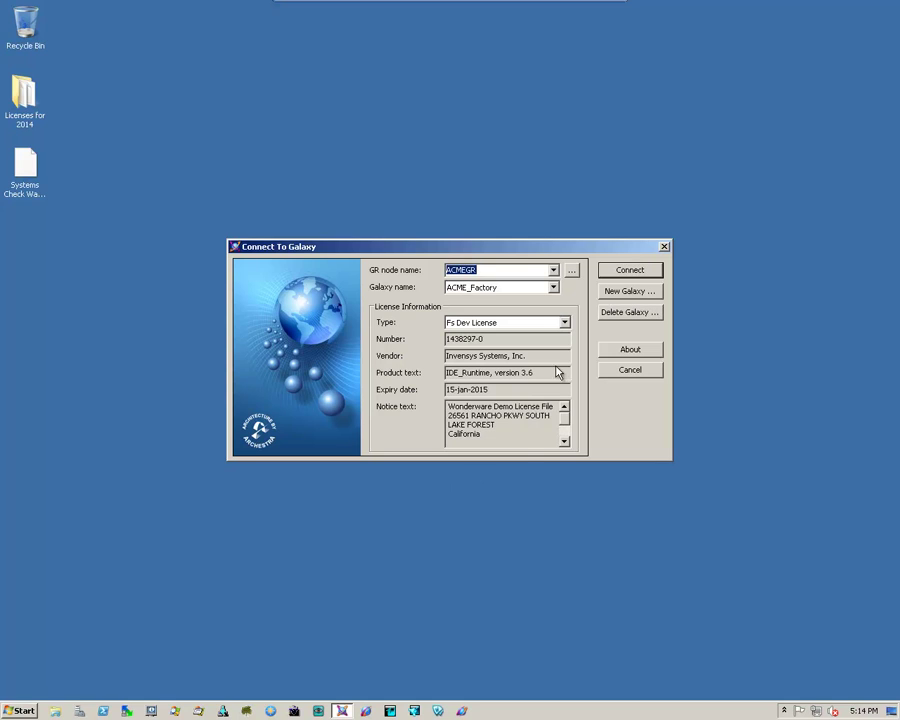
pyautogui.click(629, 271)
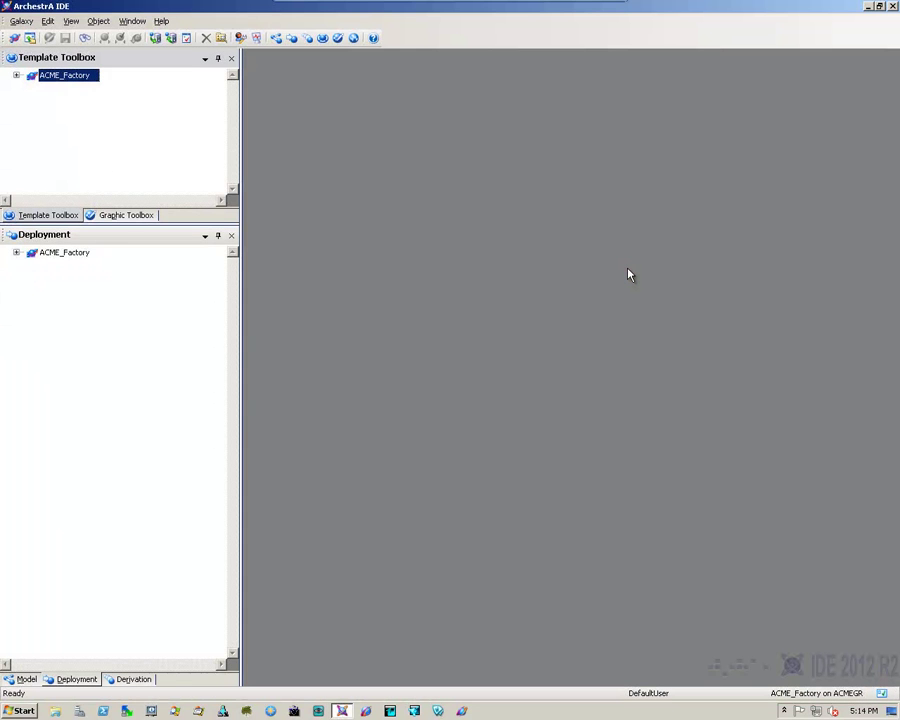
pyautogui.click(16, 252)
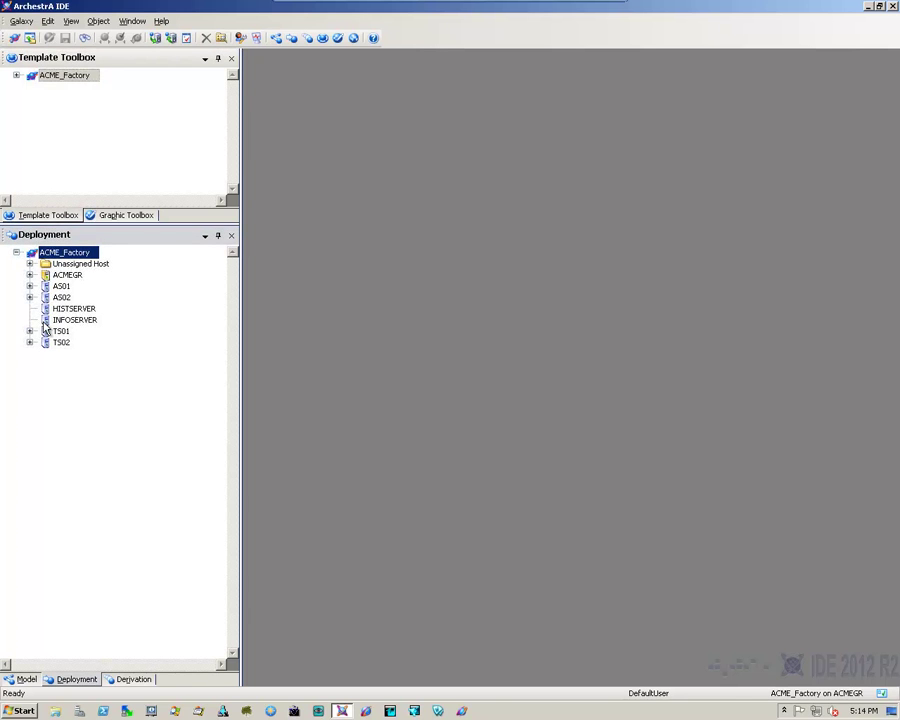
pyautogui.click(30, 297)
pyautogui.click(30, 286)
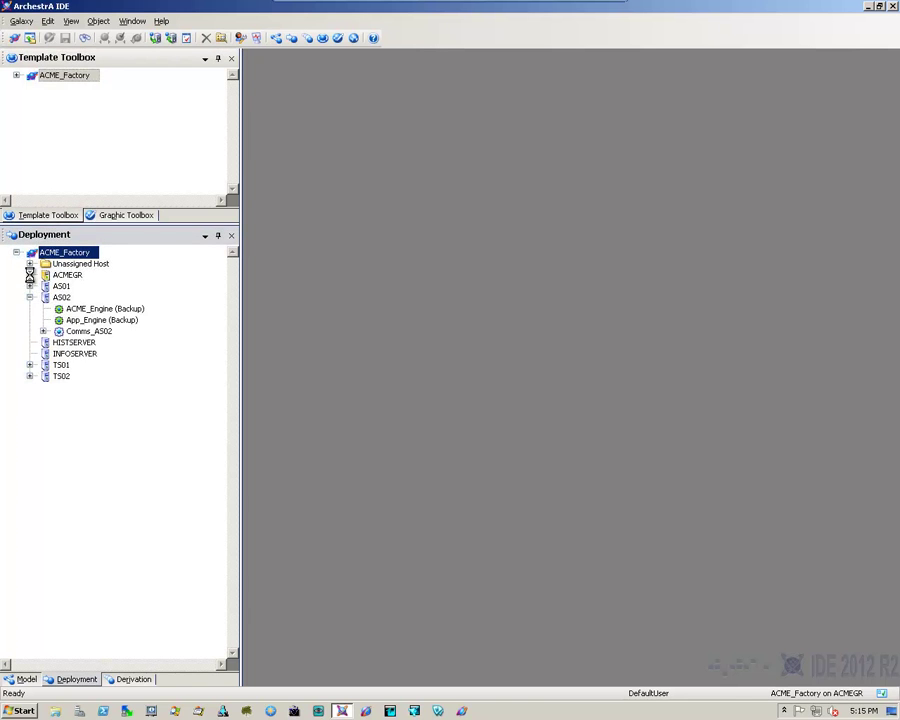
# Step: Expand the ACMEGR, TS01, TS02 and ACME_Engine nodes, then start Object Viewer
pyautogui.click(30, 275)
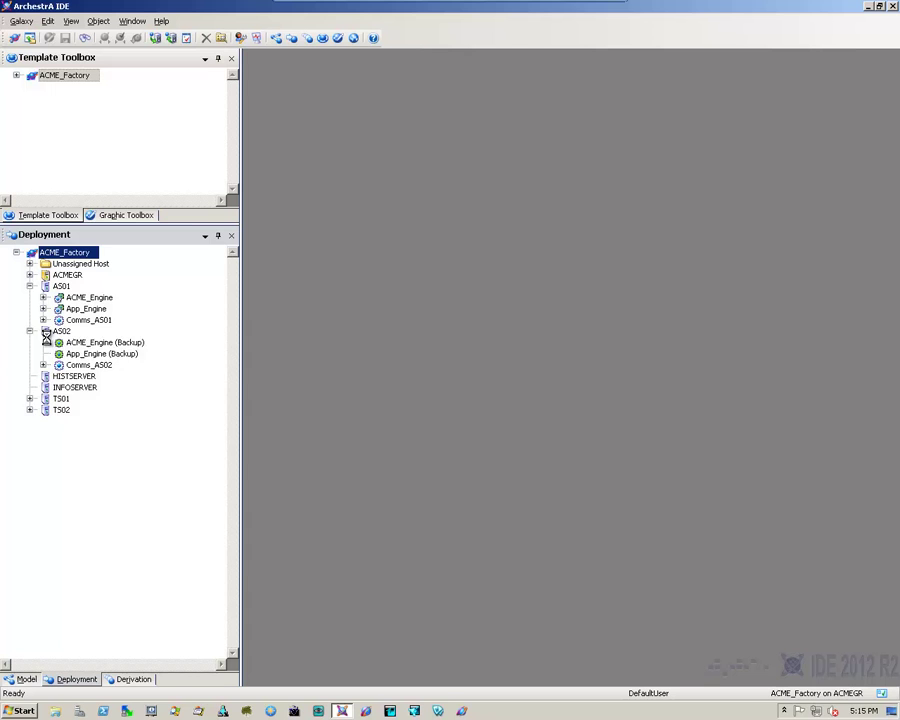
pyautogui.click(30, 410)
pyautogui.click(30, 432)
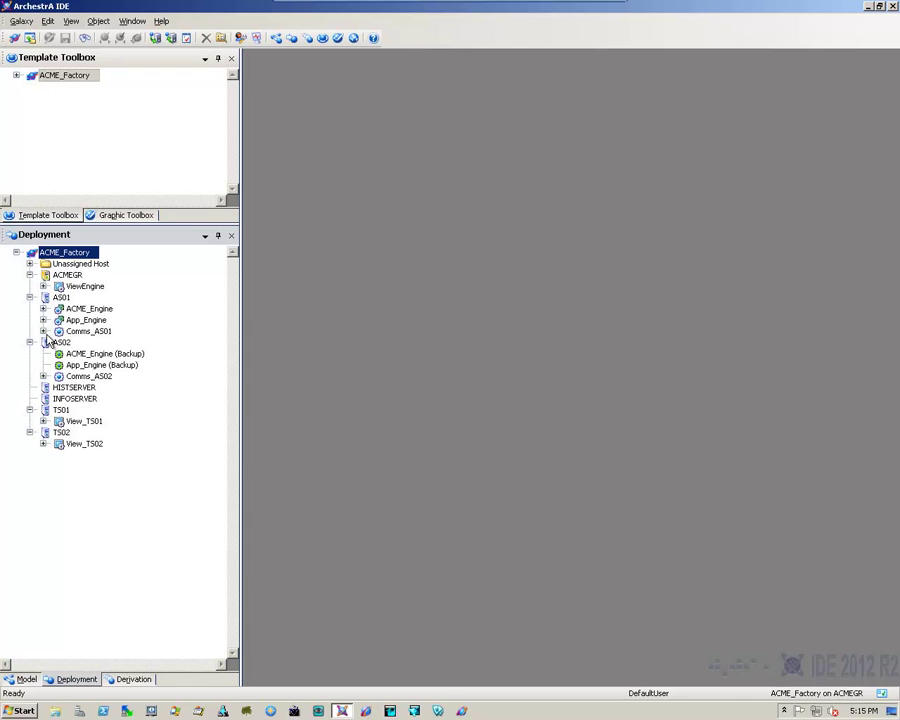
pyautogui.click(43, 310)
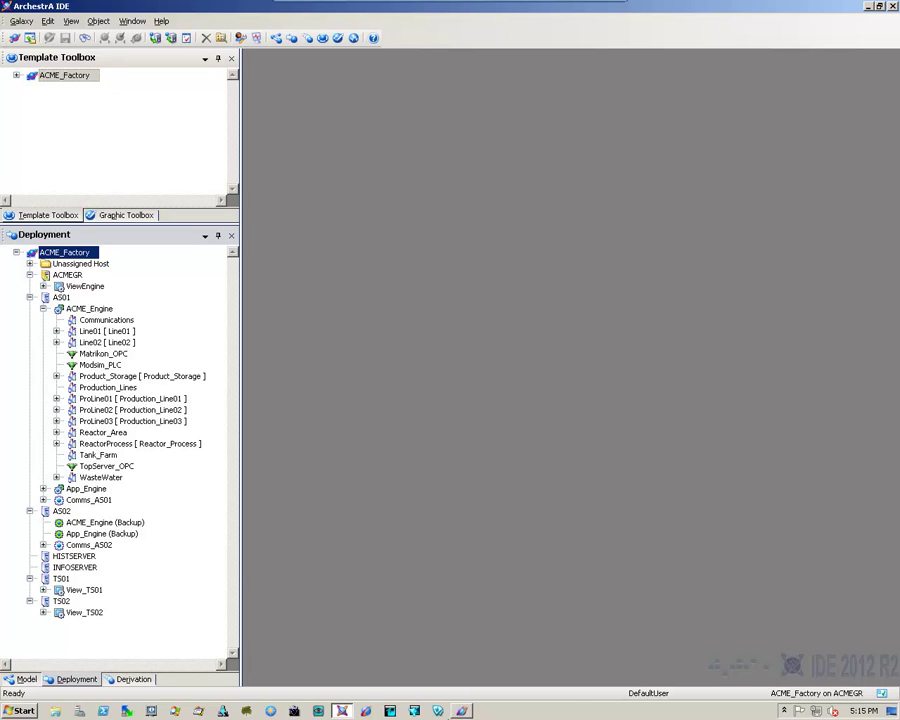
pyautogui.click(462, 711)
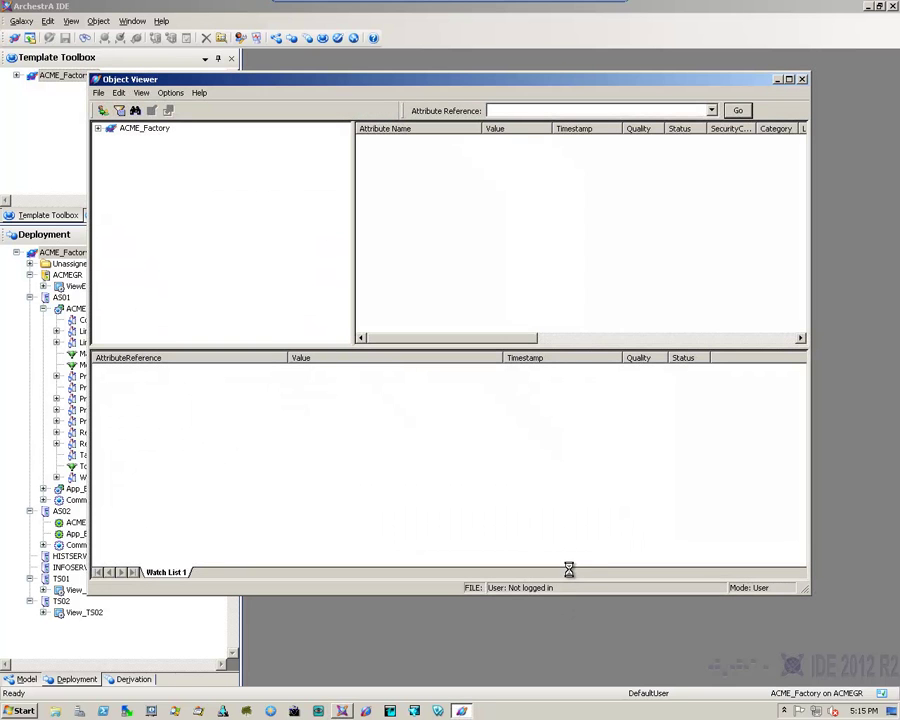
# Step: Load the Systems Check Watch Windows watch list into Object Viewer
pyautogui.rightClick(362, 416)
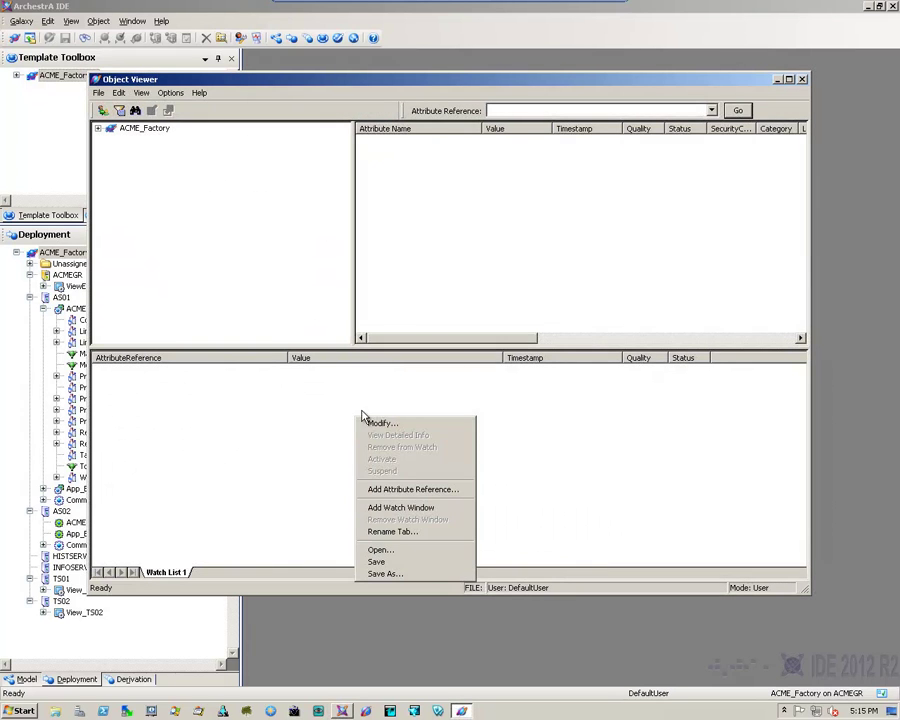
pyautogui.click(378, 549)
pyautogui.click(419, 442)
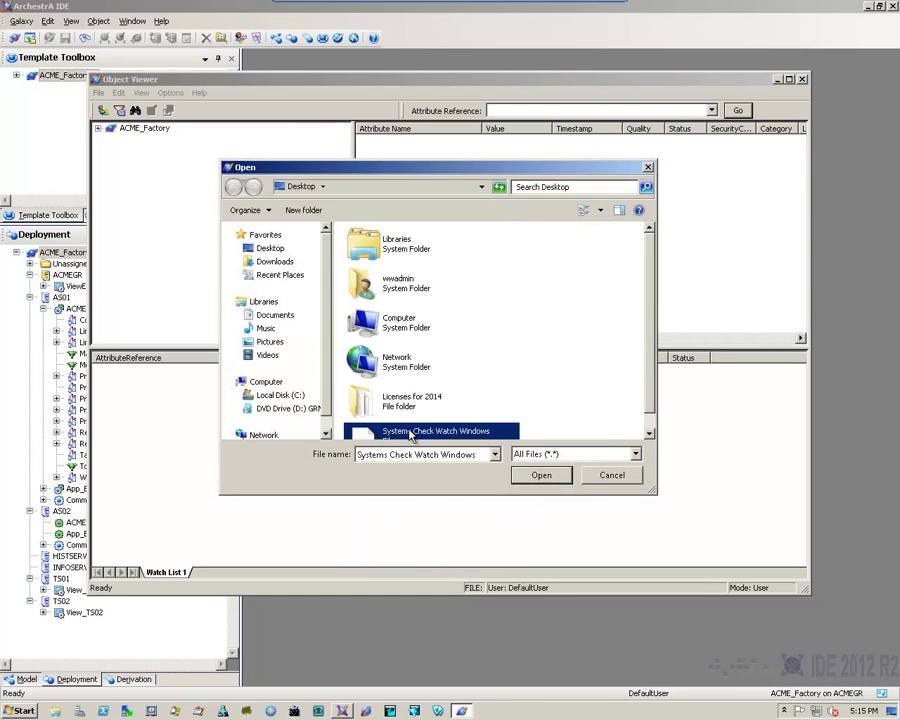
pyautogui.click(538, 475)
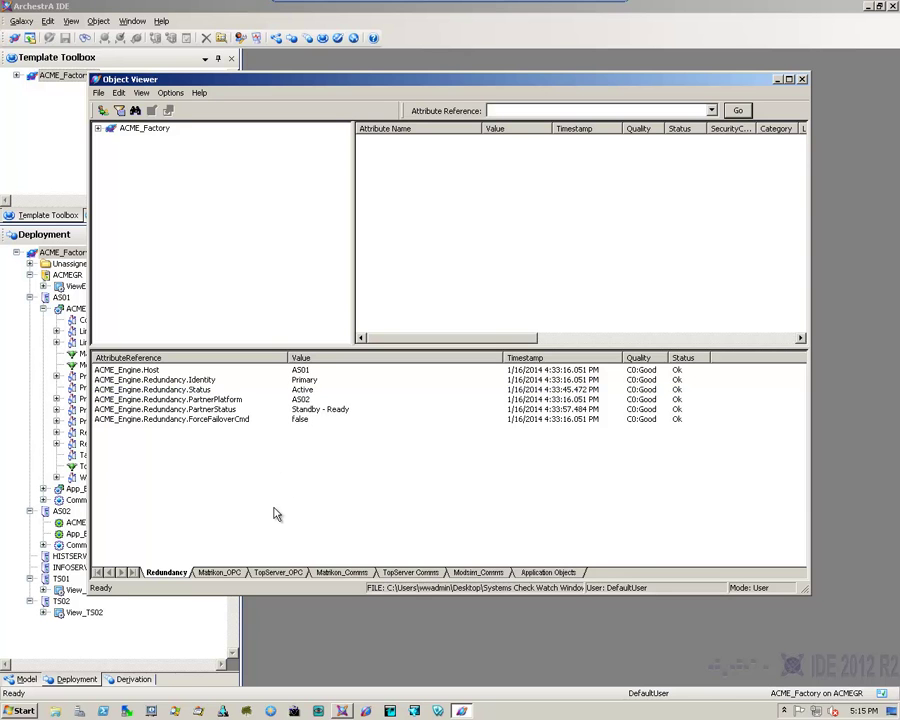
# Step: Review the Matrikon_OPC, TopServer_OPC, Comms and Application Objects tabs, then exit Object Viewer
pyautogui.click(219, 573)
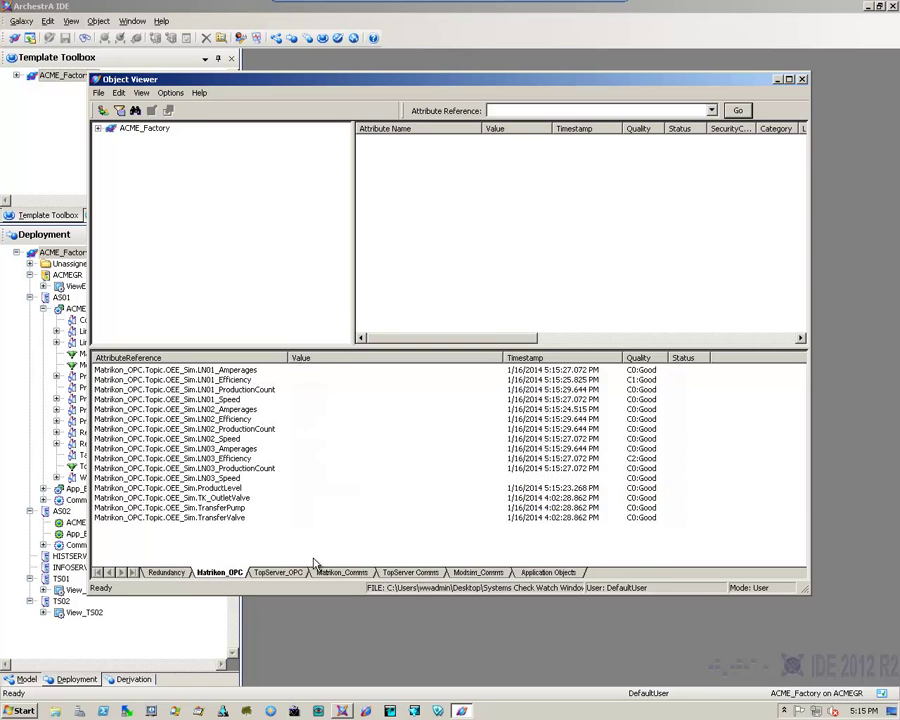
pyautogui.click(277, 573)
pyautogui.click(340, 573)
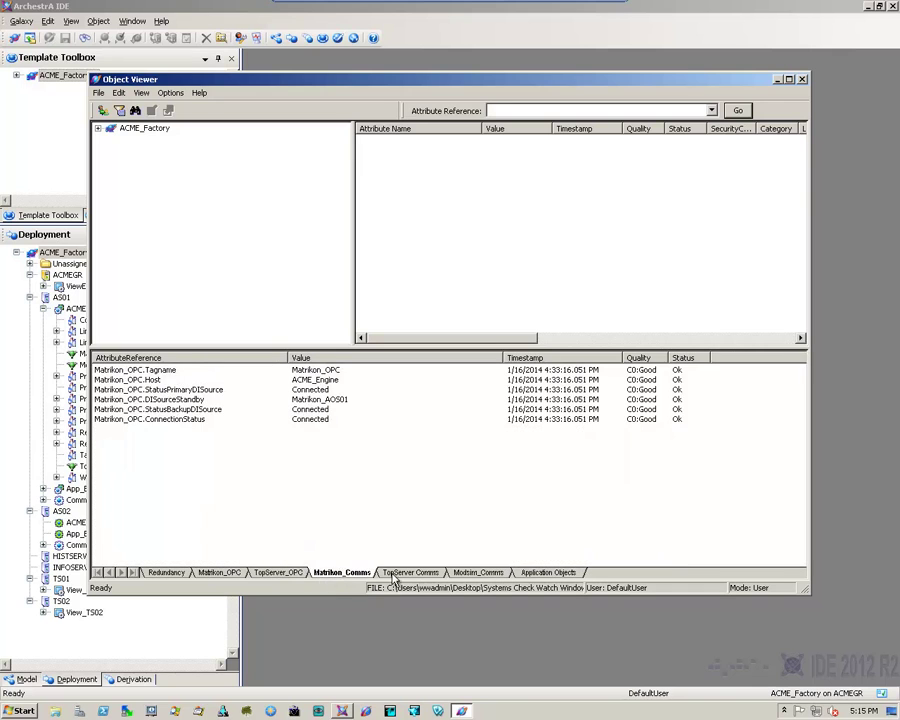
pyautogui.click(410, 573)
pyautogui.click(480, 573)
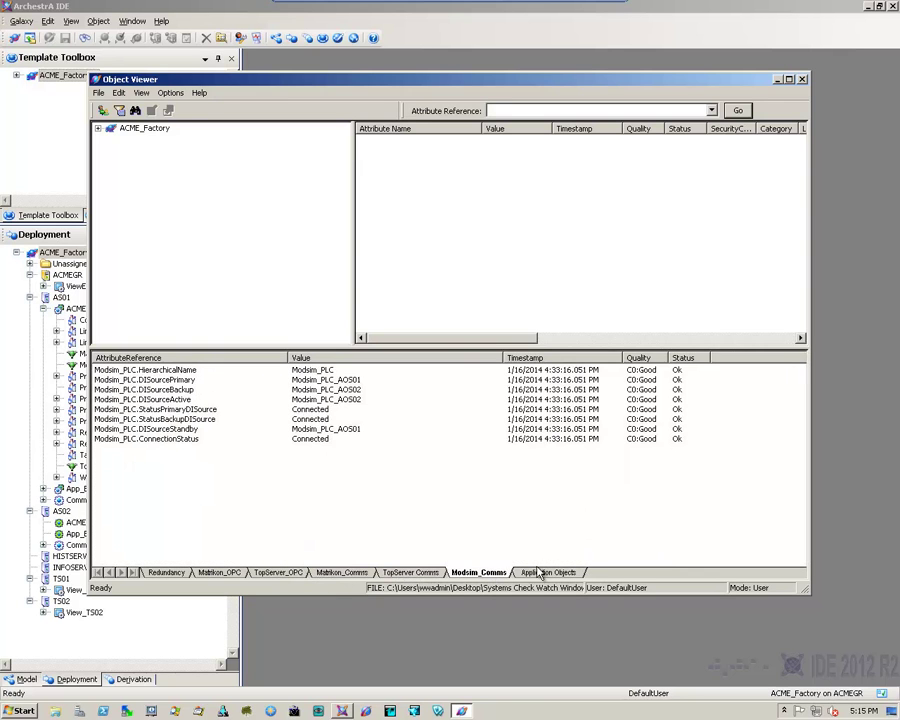
pyautogui.click(540, 573)
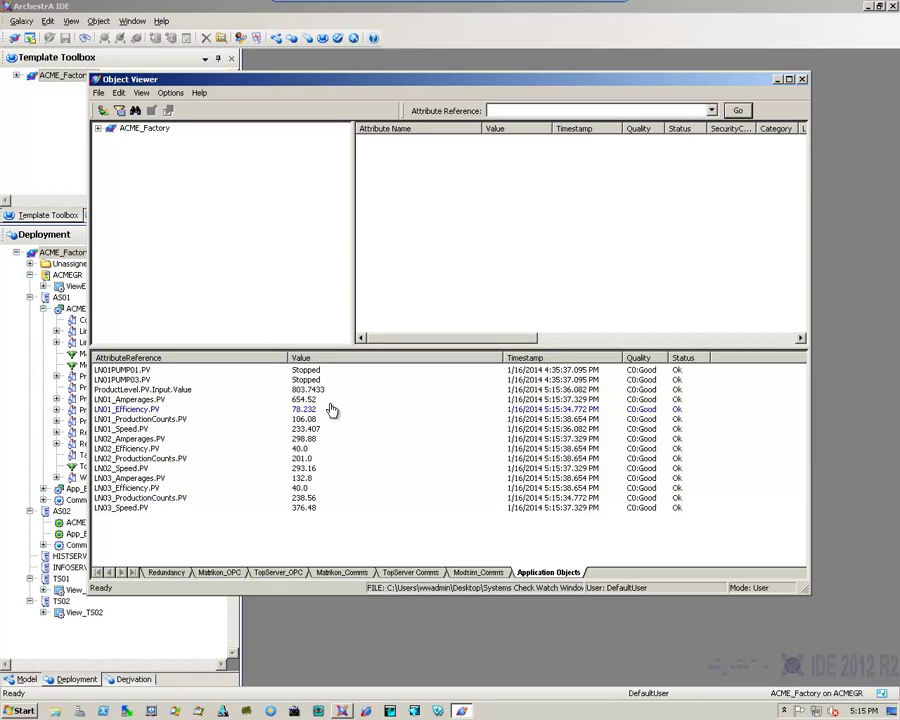
pyautogui.click(99, 92)
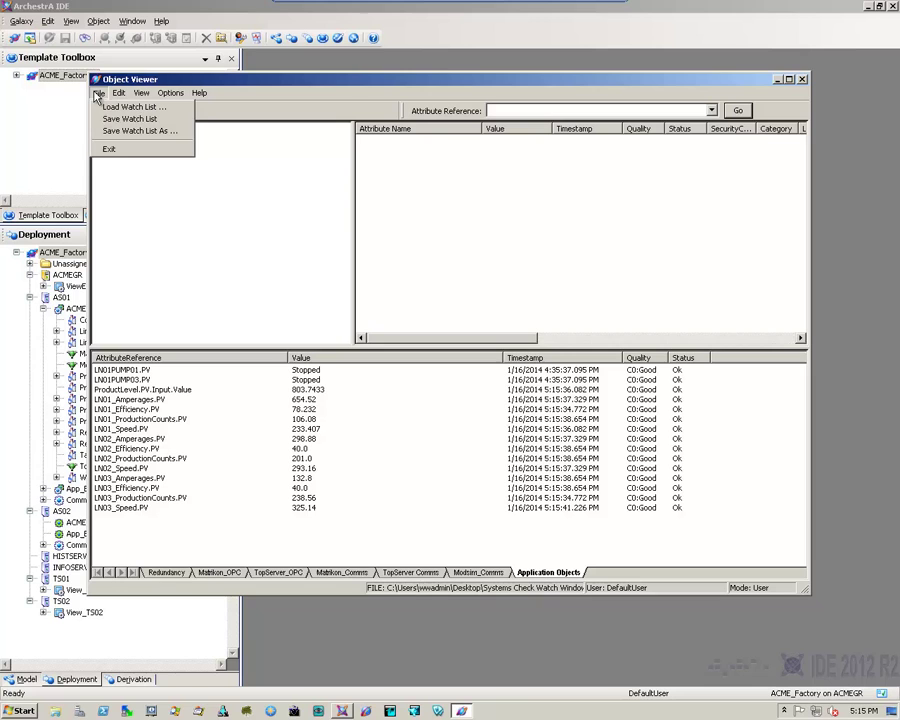
pyautogui.click(127, 153)
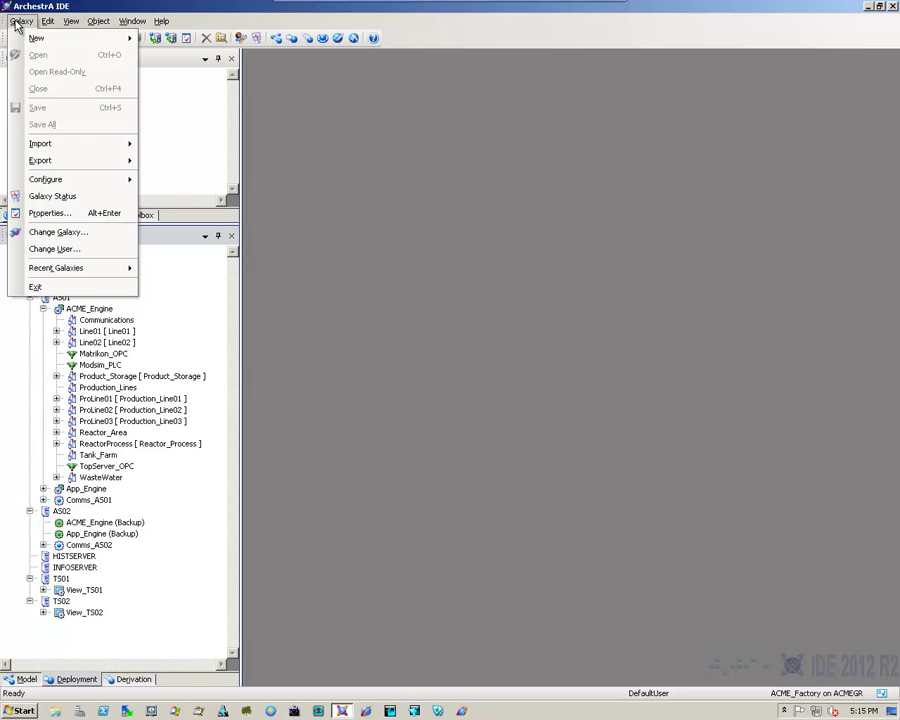
# Step: Start an All Objects galaxy export and browse to the C:\BACKUPS folder
pyautogui.moveTo(38, 160)
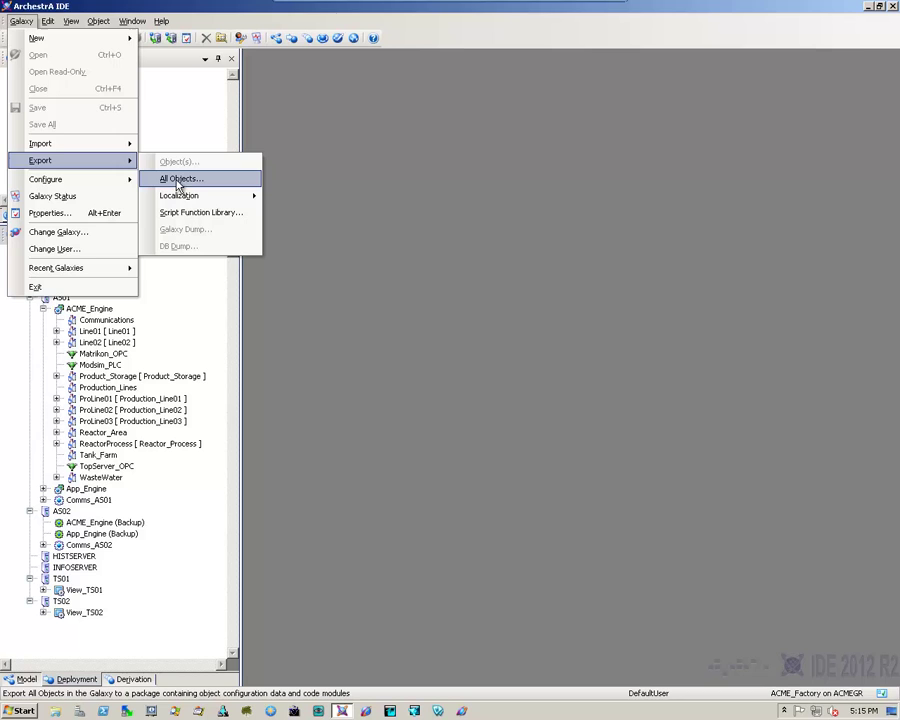
pyautogui.click(178, 181)
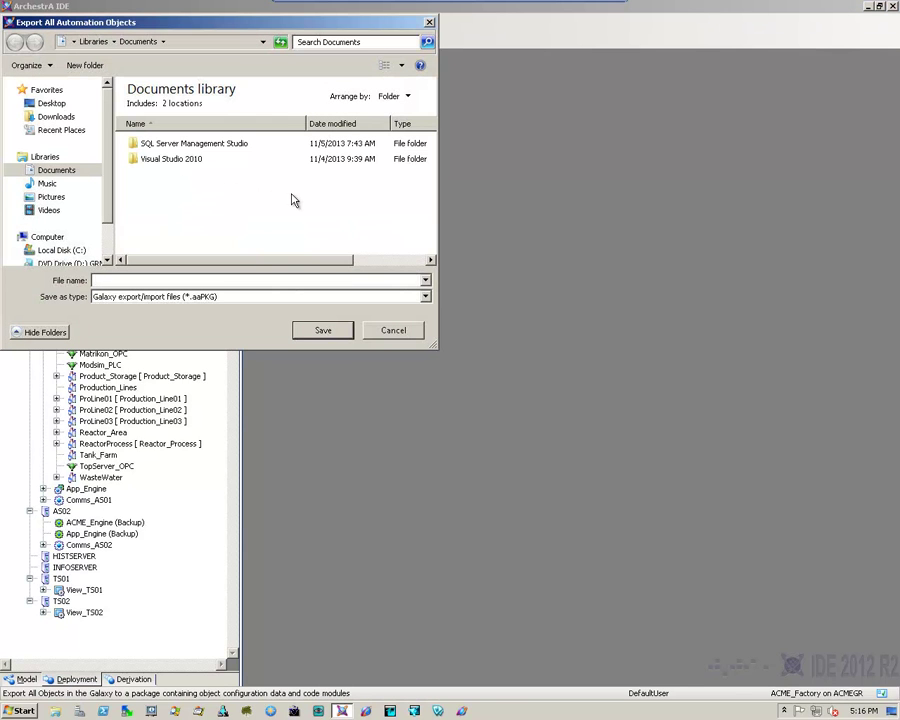
pyautogui.click(62, 250)
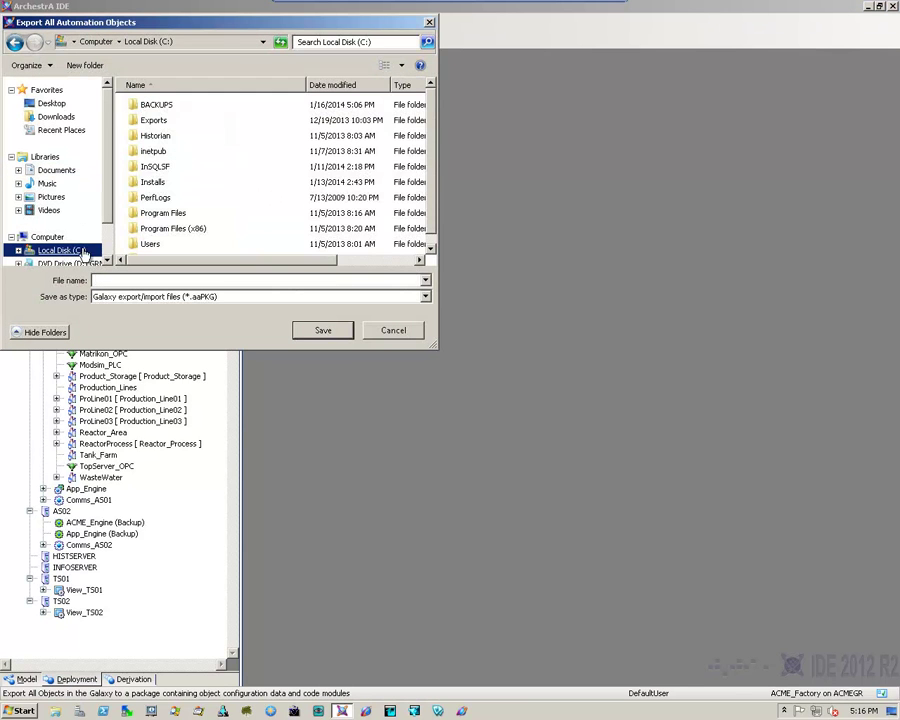
pyautogui.doubleClick(155, 108)
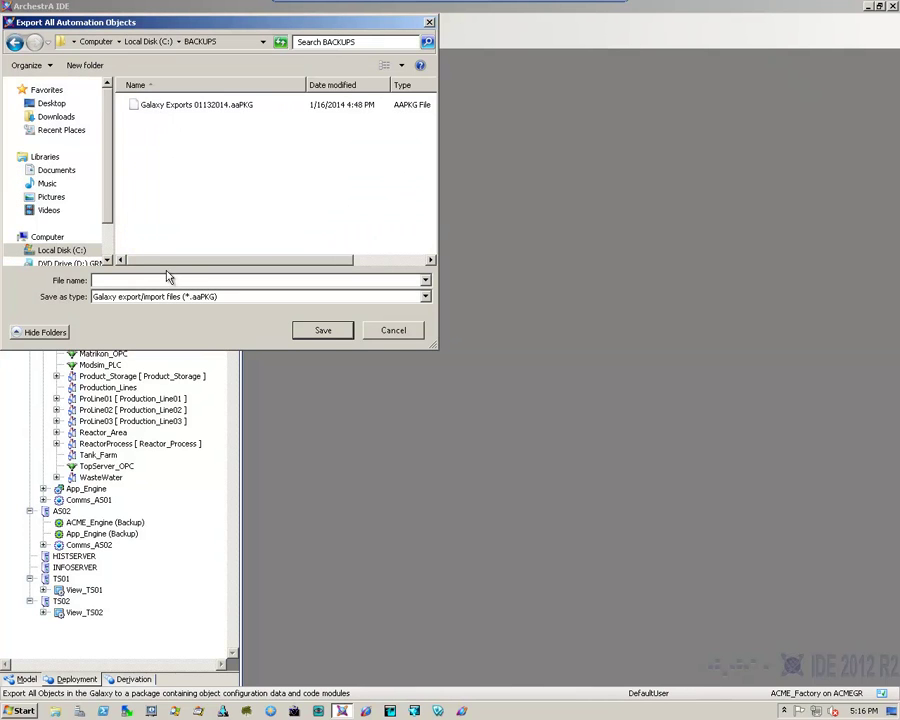
# Step: Set the export file name to Galaxy Exports 01152014.aaPKG
pyautogui.click(167, 109)
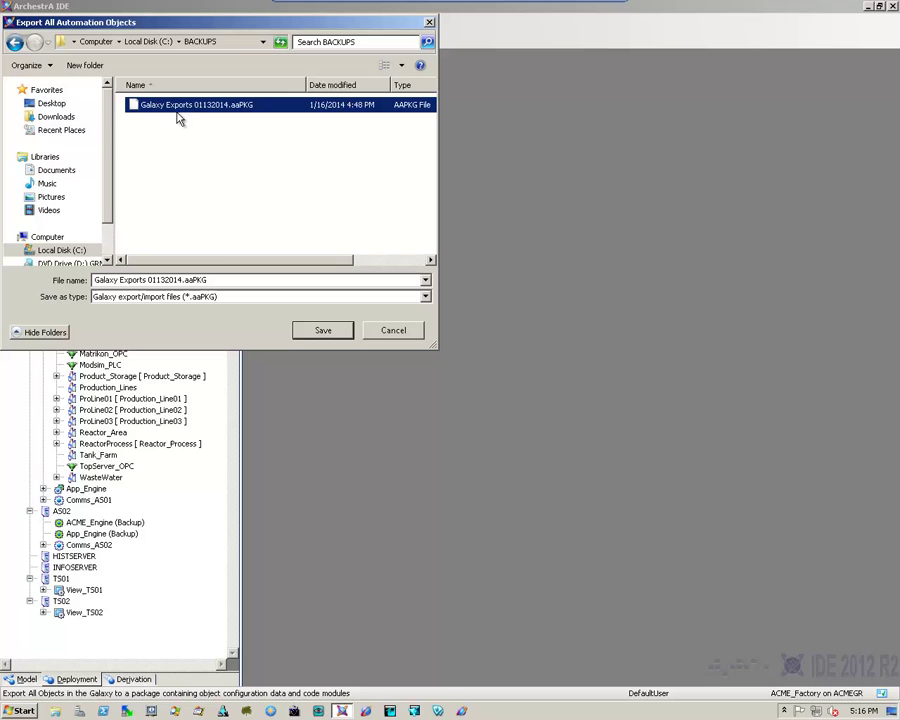
pyautogui.tripleClick(170, 284)
pyautogui.press('Left')
pyautogui.press('Left')
pyautogui.press('Left')
pyautogui.press('Left')
pyautogui.press('Left')
pyautogui.press('Left')
pyautogui.press('Left')
pyautogui.press('BackSpace')
pyautogui.write('5')
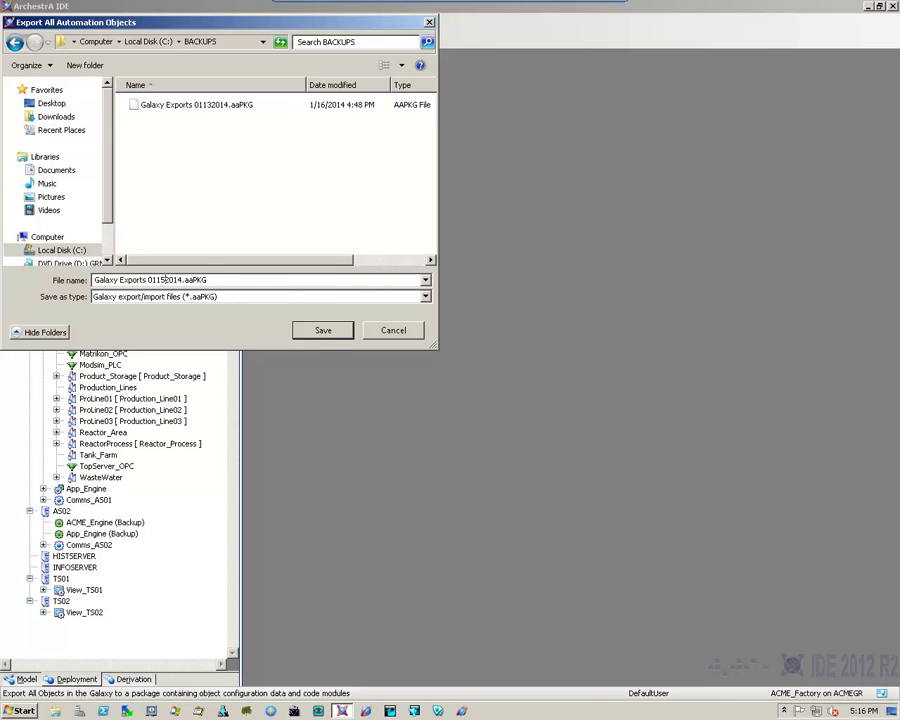
# Step: Save the package, exporting all 862 objects, and close the completion report
pyautogui.click(323, 331)
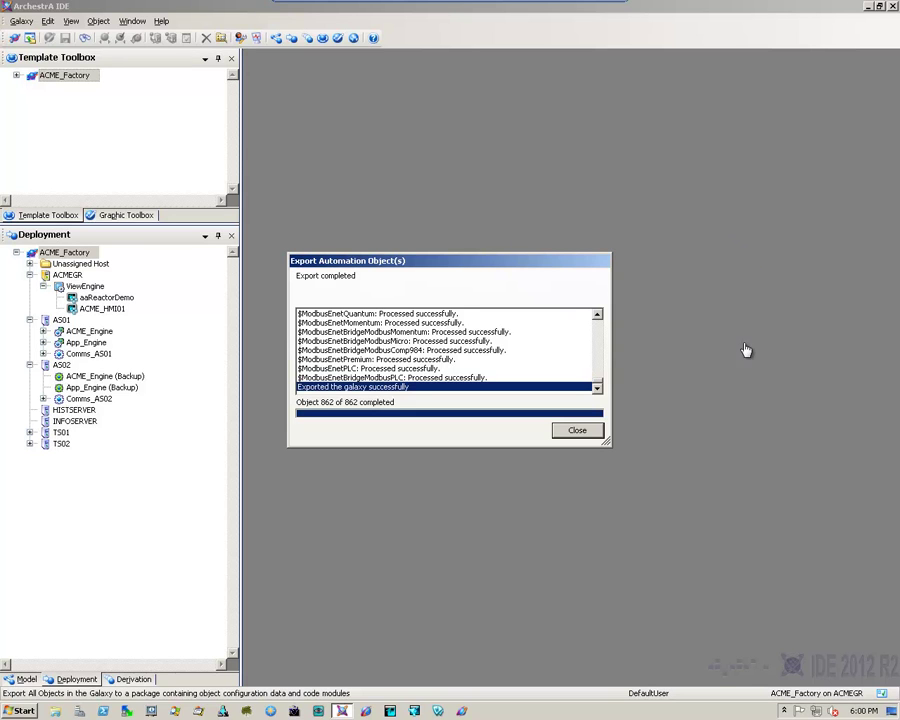
pyautogui.click(572, 434)
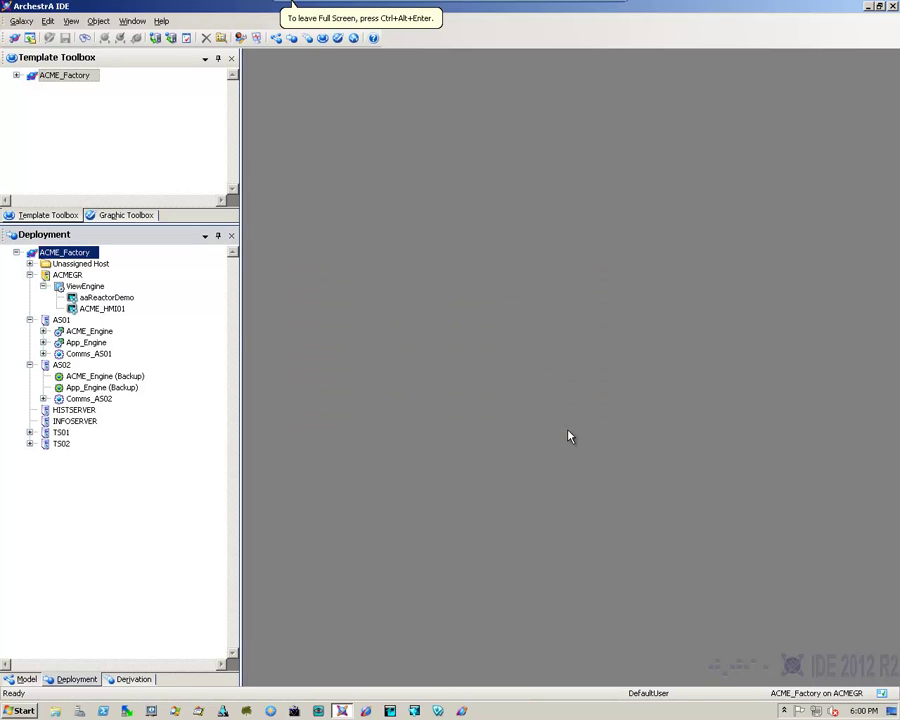
# Step: Exit ArchestrA IDE and open the Wonderware group under Start > All Programs
pyautogui.click(21, 20)
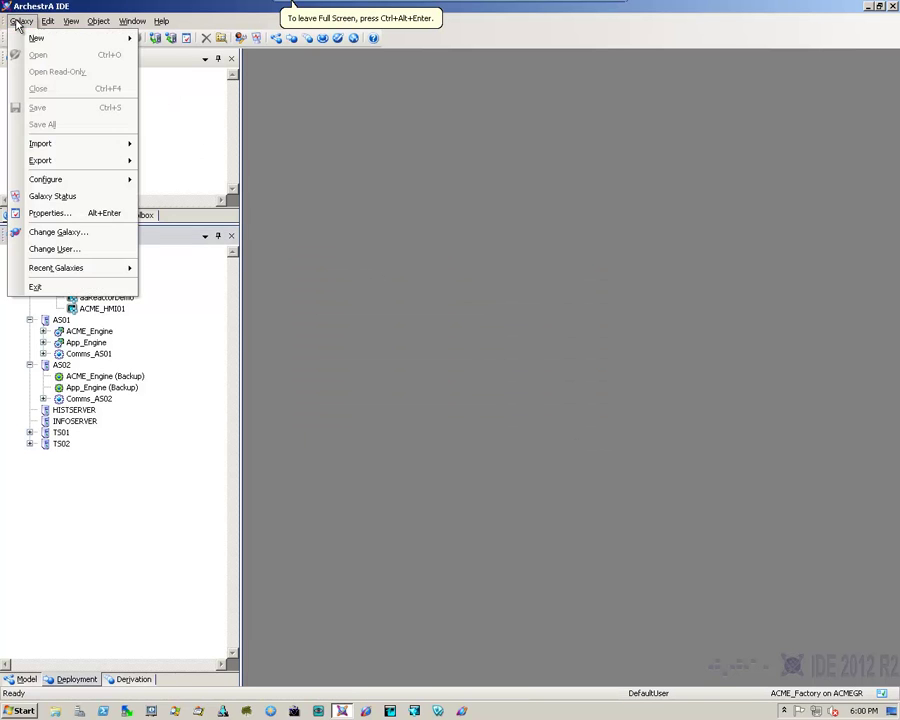
pyautogui.click(36, 287)
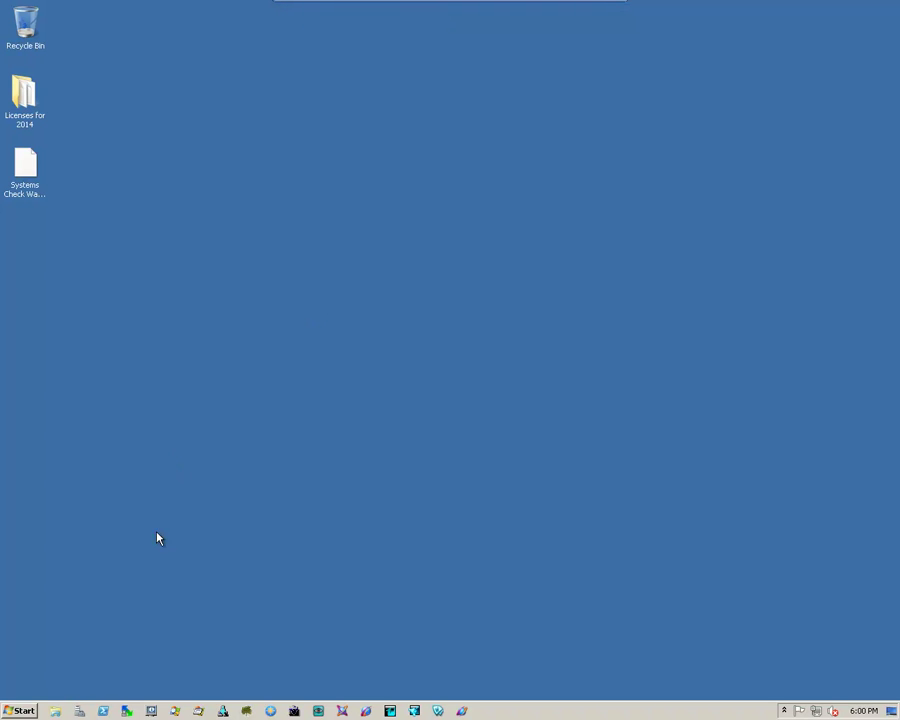
pyautogui.click(27, 711)
pyautogui.click(44, 663)
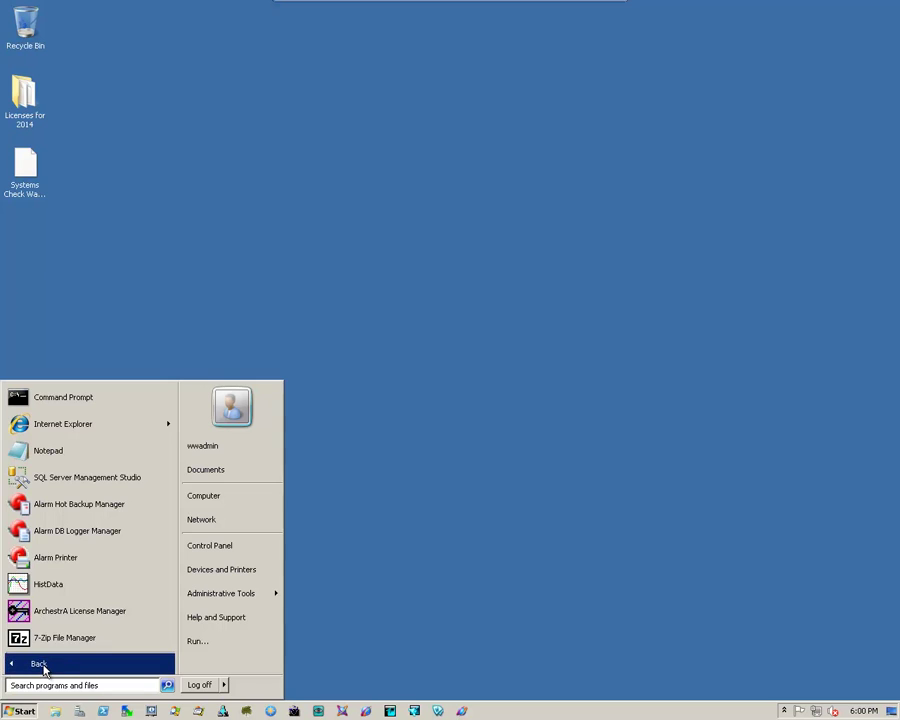
pyautogui.click(40, 641)
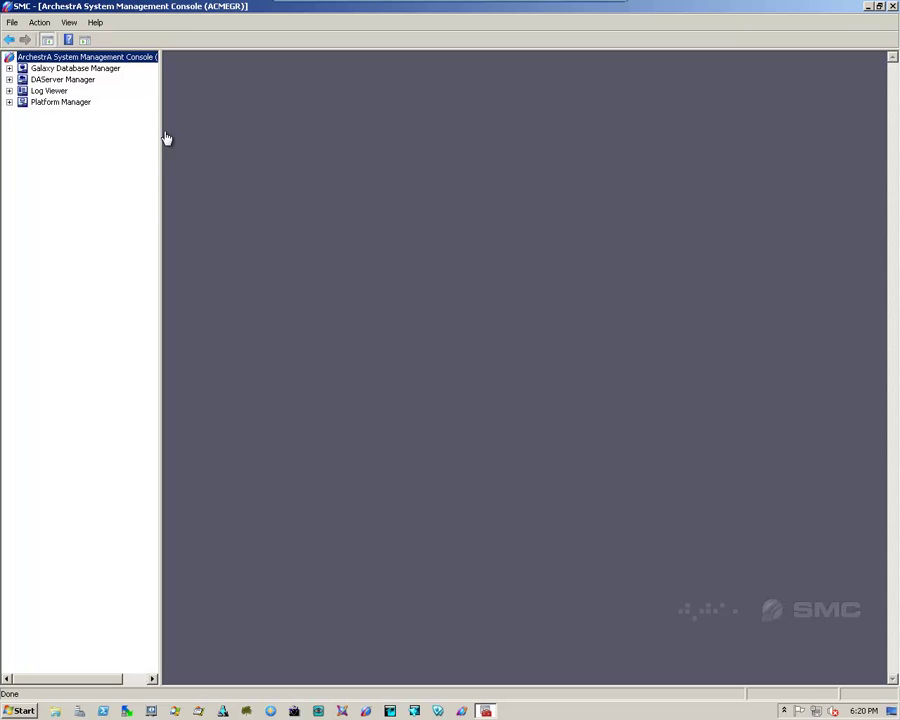
# Step: Back up the ACME_Factory galaxy on ACMEGR as ACME_Factory 01152014.cab in BACKUPS
pyautogui.click(55, 70)
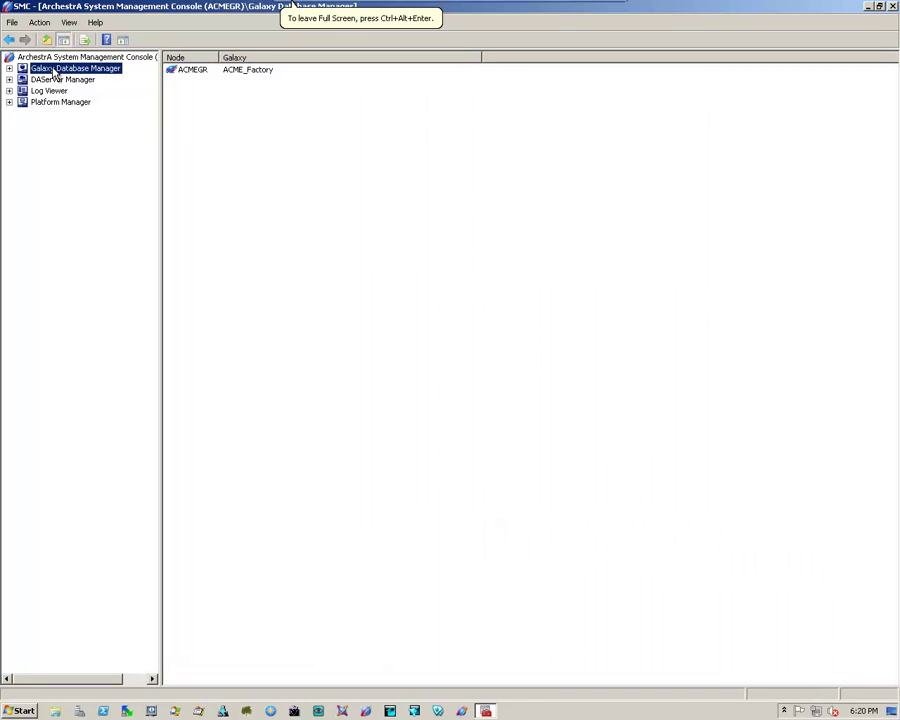
pyautogui.click(193, 70)
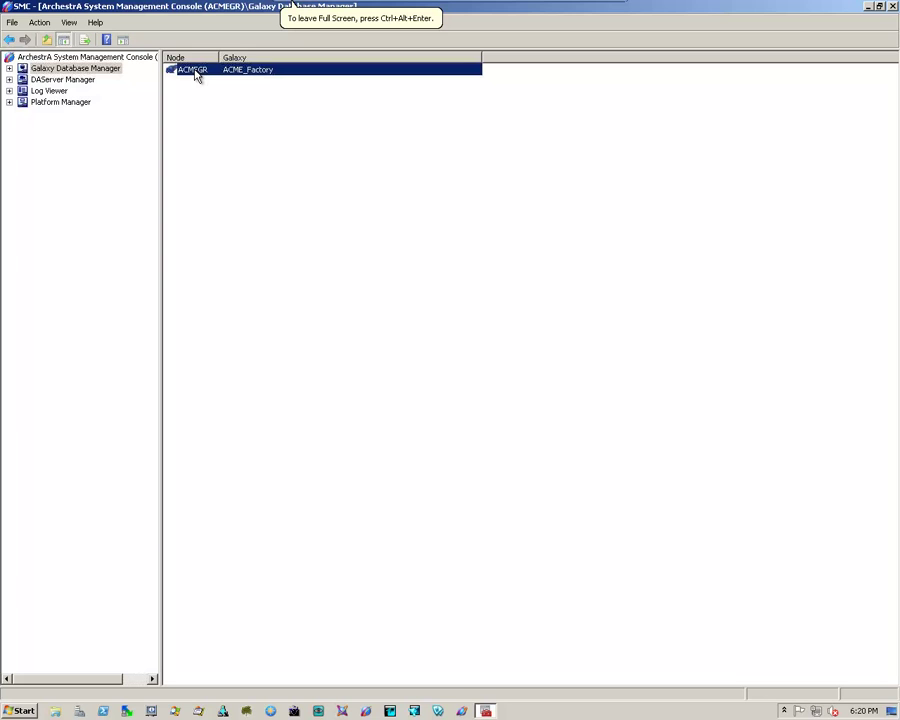
pyautogui.rightClick(196, 76)
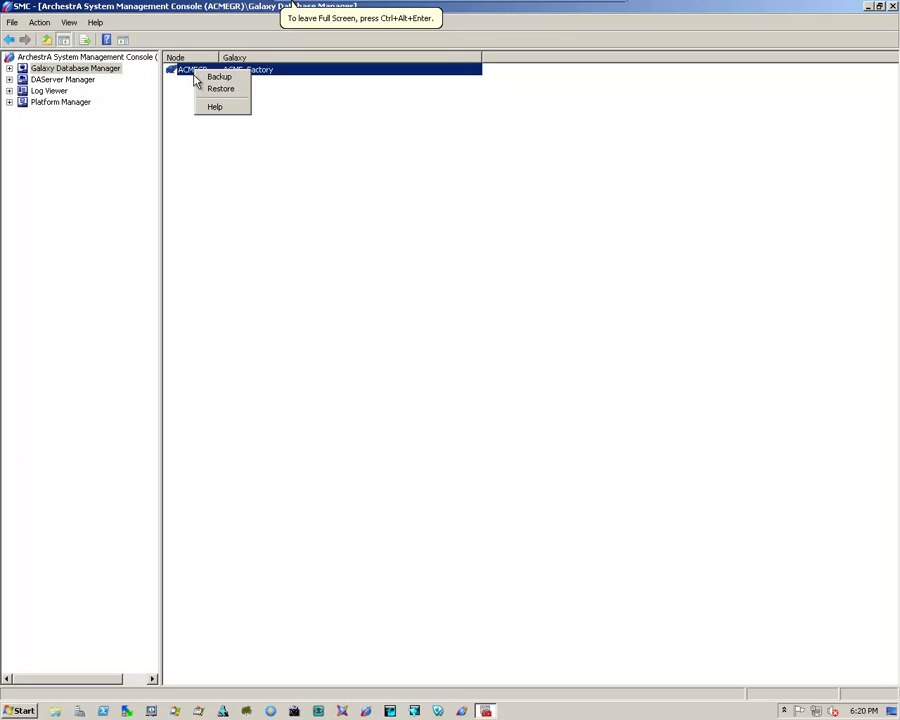
pyautogui.click(220, 79)
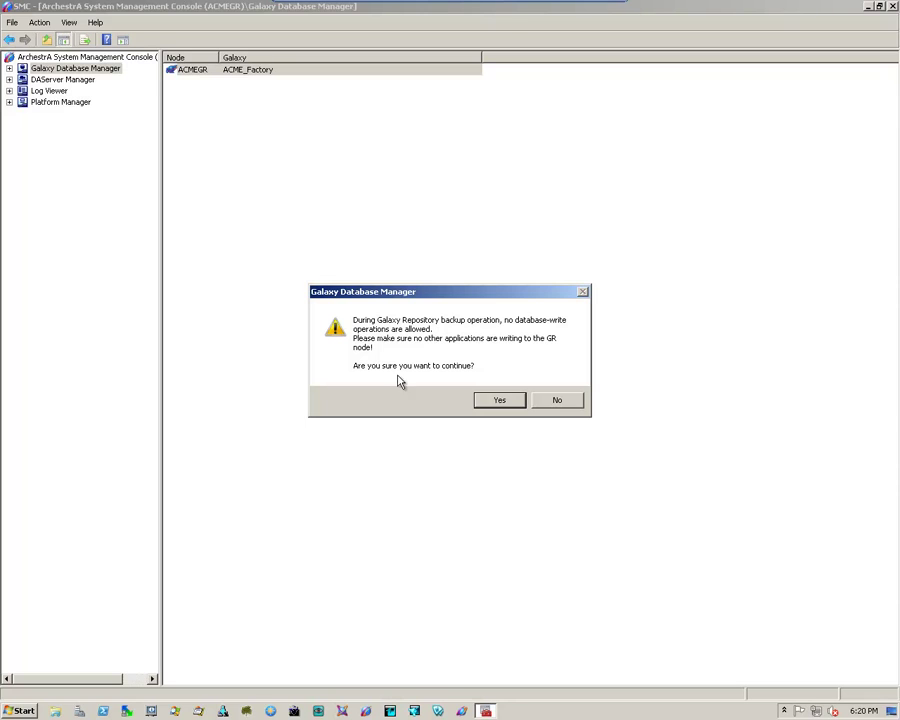
pyautogui.click(494, 402)
pyautogui.click(386, 268)
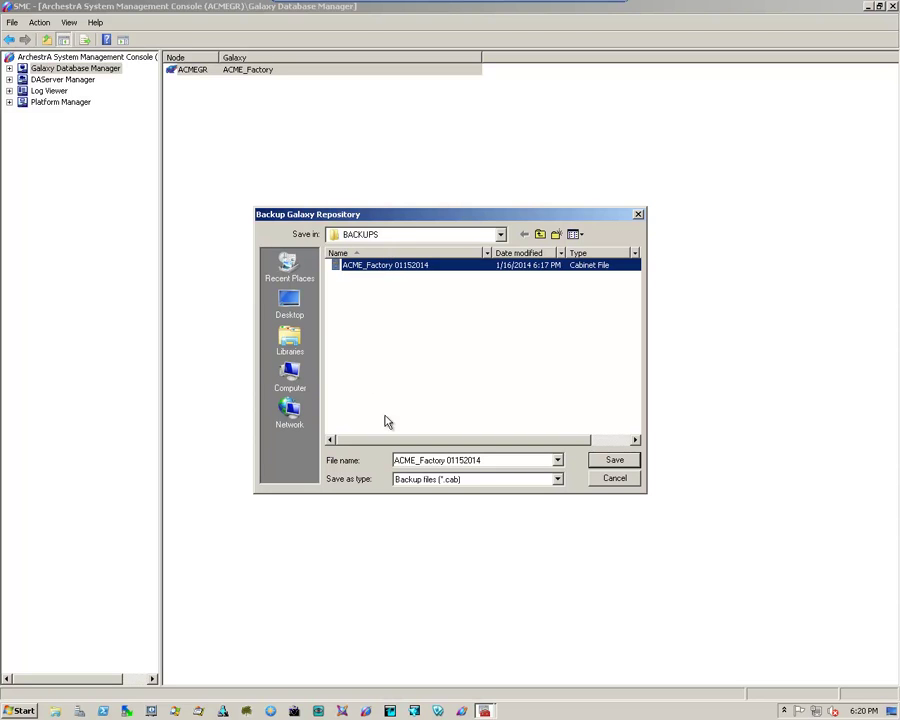
pyautogui.click(620, 460)
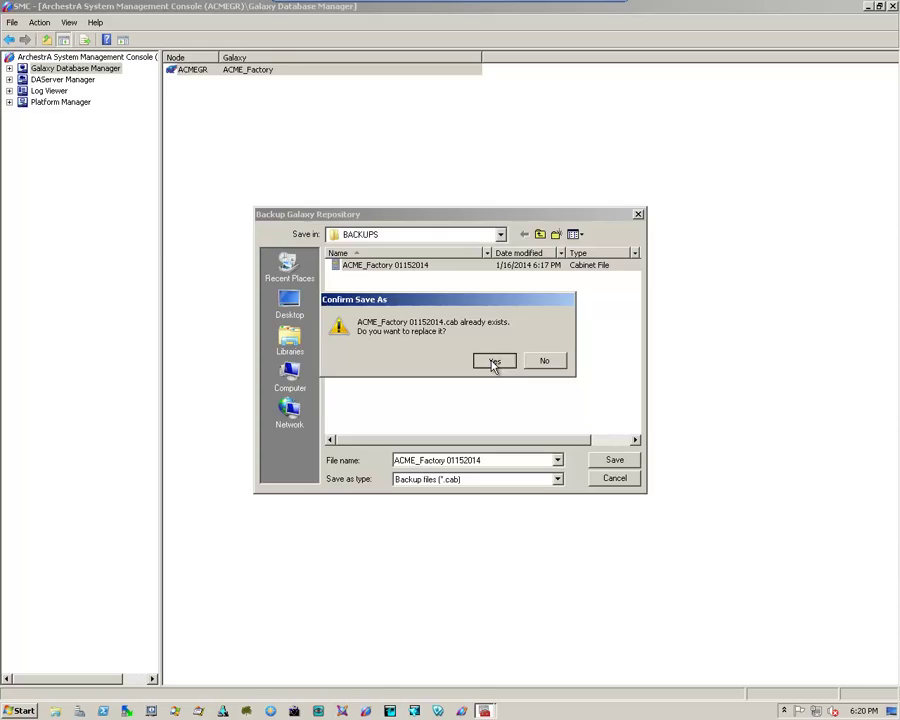
# Step: Confirm replacing the existing ACME_Factory 01152014.cab file
pyautogui.click(493, 362)
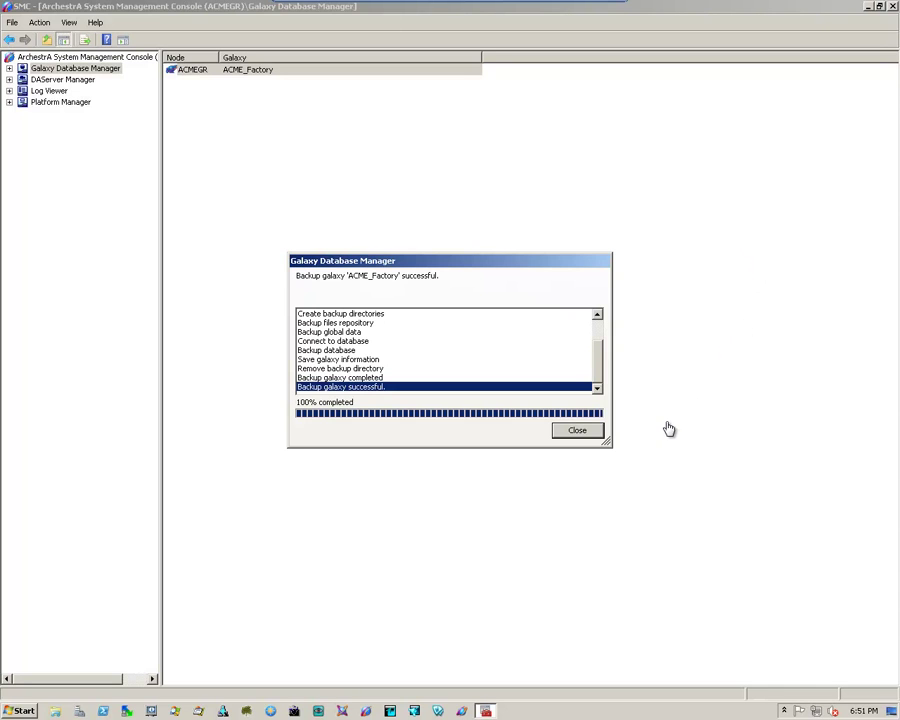
# Step: Dismiss the backup success report and exit the System Management Console
pyautogui.click(577, 431)
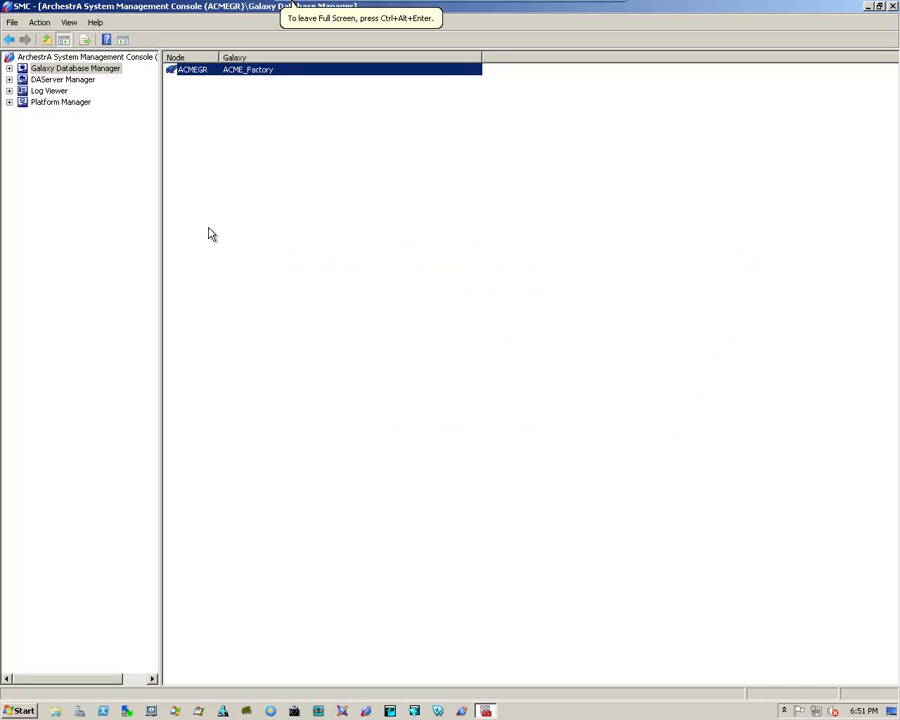
pyautogui.click(12, 23)
pyautogui.click(16, 55)
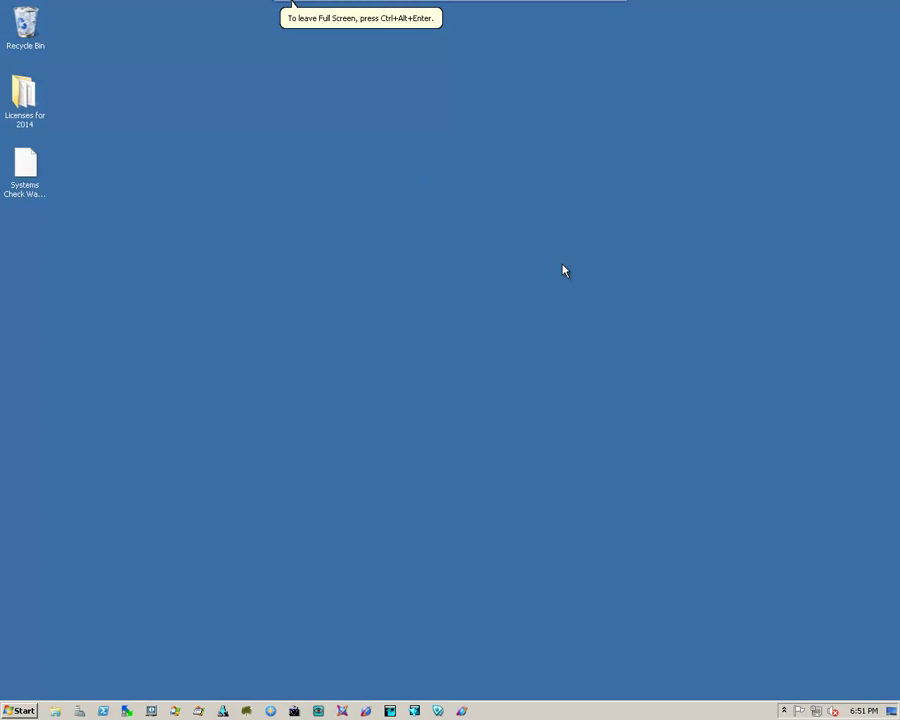